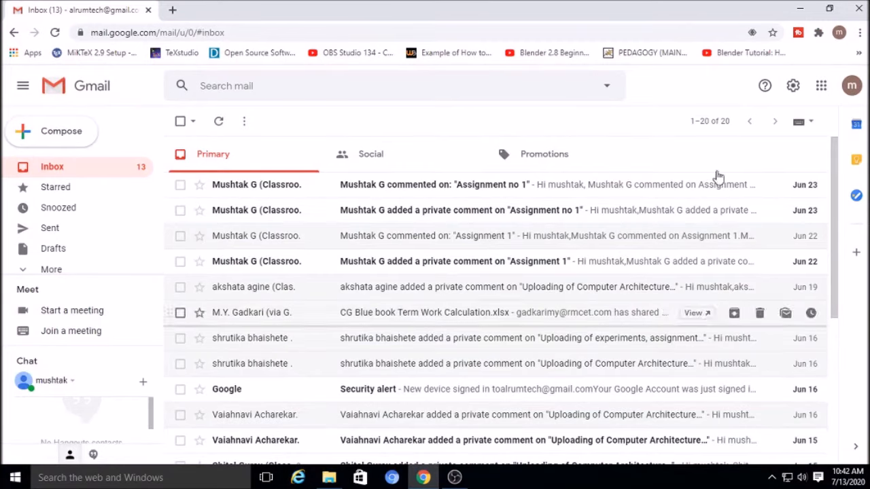
Open the My Data folder in Google Drive and drag My Data.xlsx from the desktop into it
left_click(822, 87)
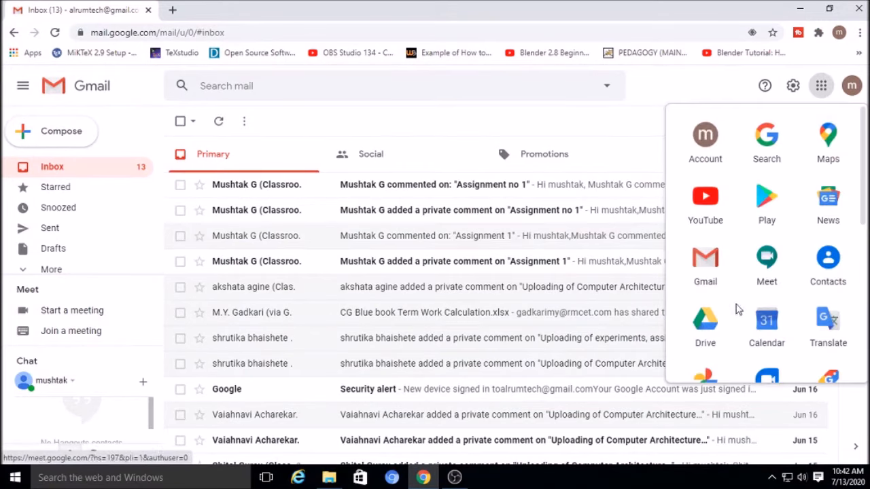
left_click(707, 326)
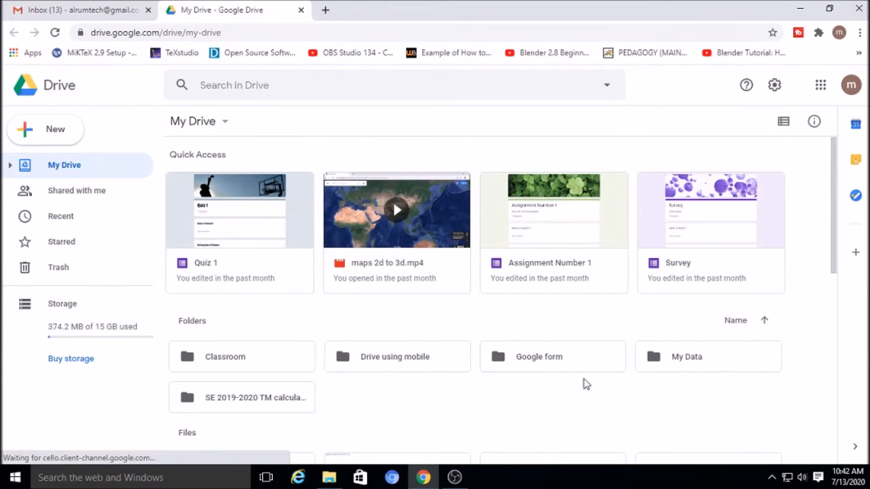
left_click(691, 363)
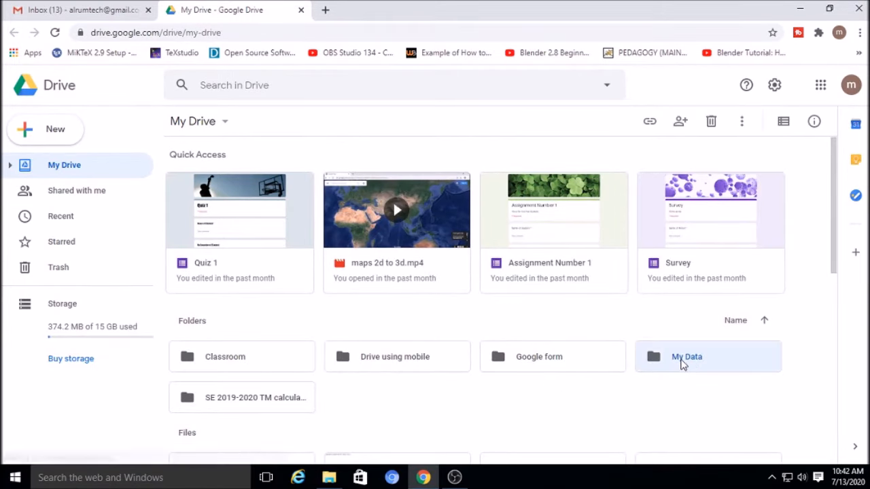
double_click(683, 365)
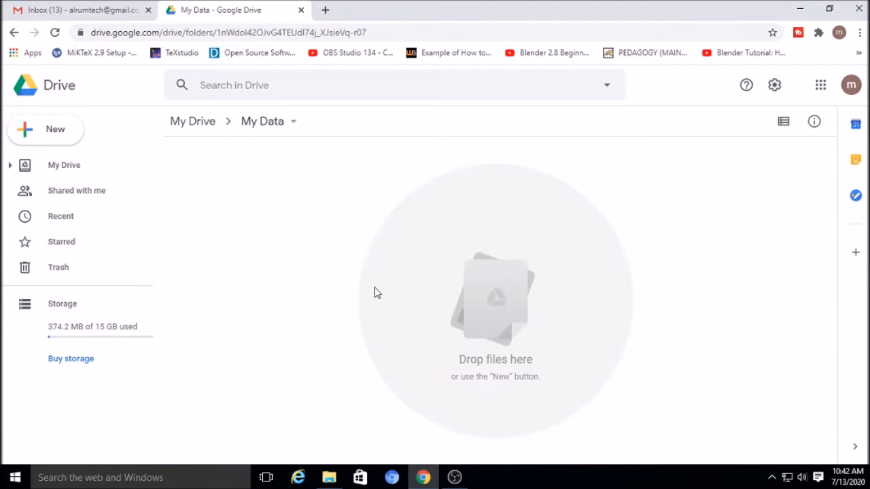
left_click(800, 15)
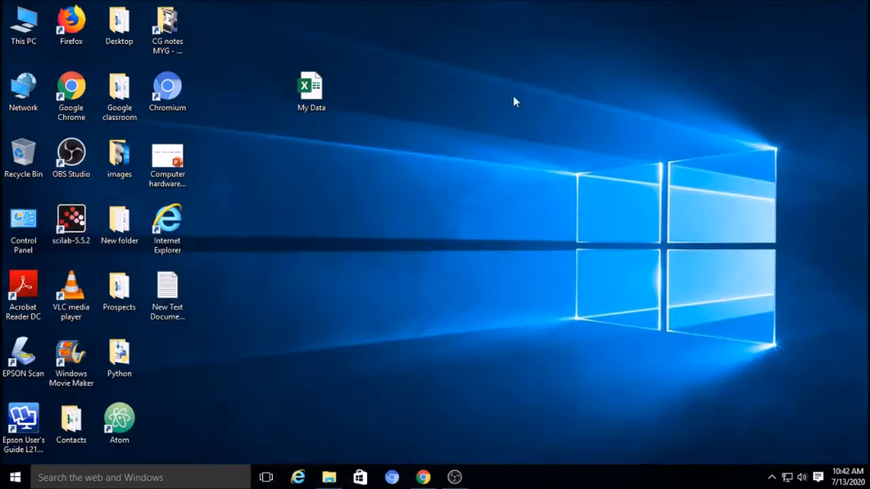
left_click_drag(311, 94, 463, 337)
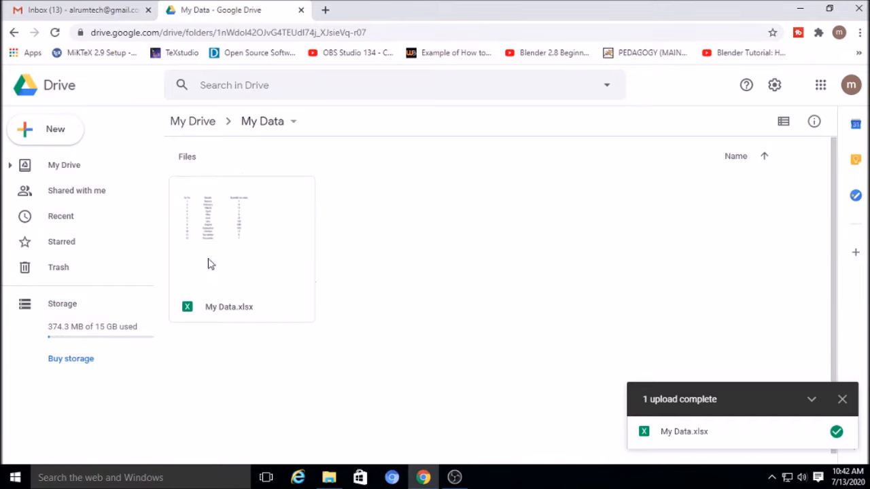
left_click(843, 399)
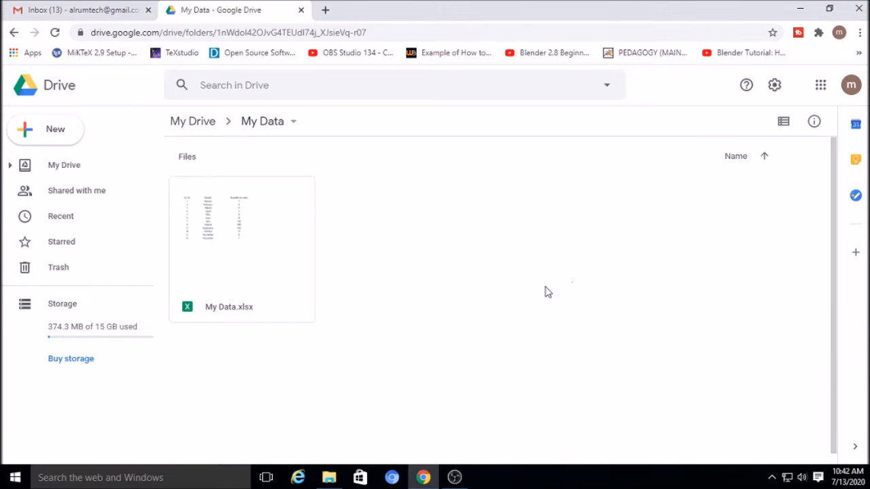
Re-upload My Data from the Desktop so it becomes Version 2 of My Data.xlsx
right_click(420, 223)
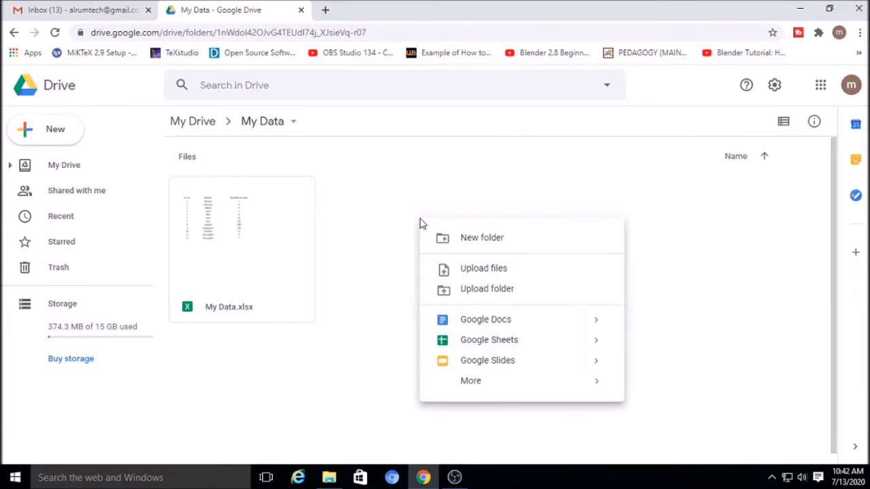
left_click(492, 275)
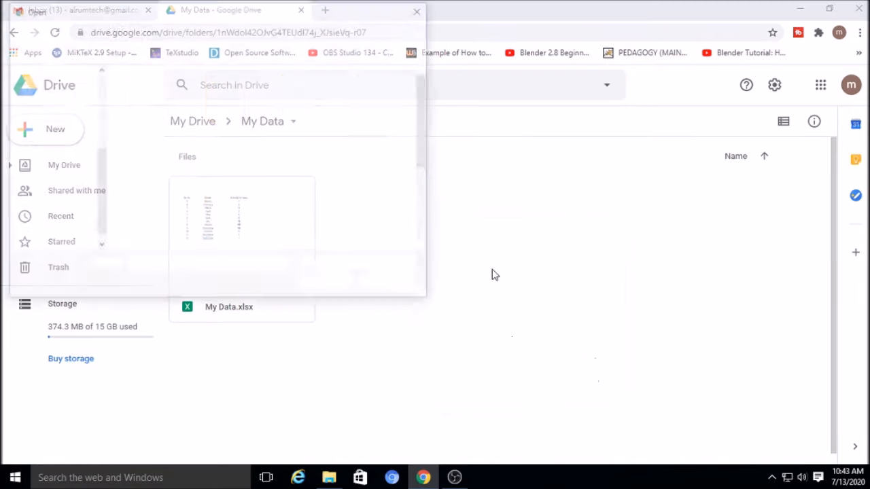
left_click_drag(204, 9, 443, 59)
scroll(658, 179, "down", 3)
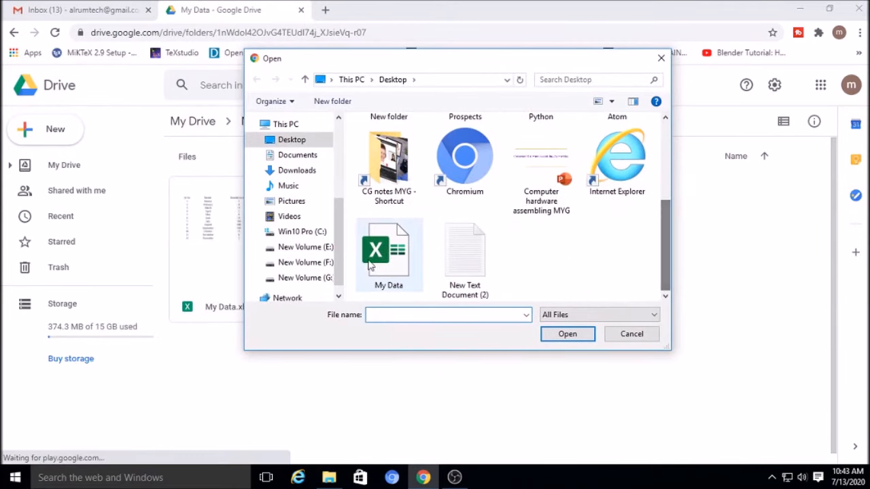
left_click(378, 257)
left_click(570, 335)
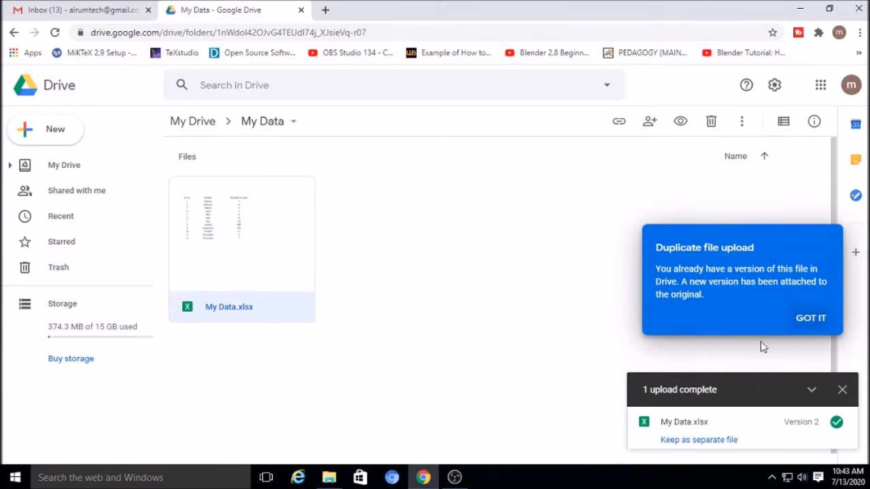
left_click(817, 320)
left_click(842, 391)
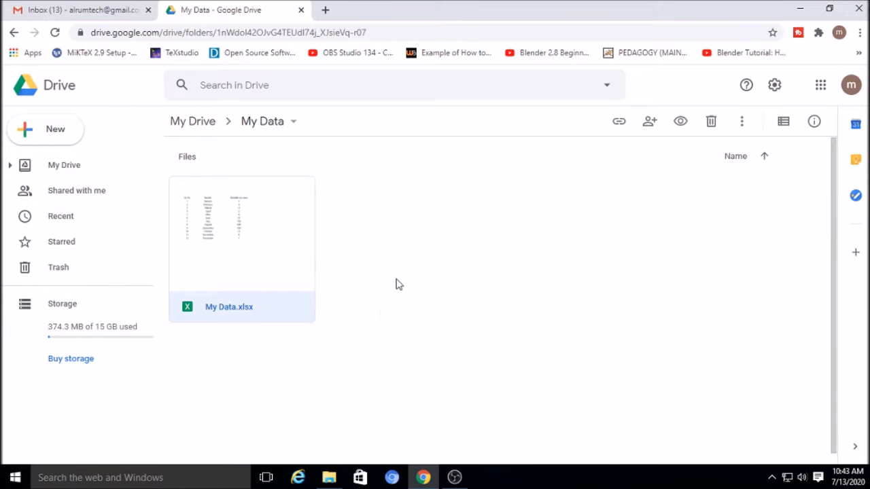
Preview My Data.xlsx, checking cells B17, C7 and E10, then return to the folder
left_click(348, 275)
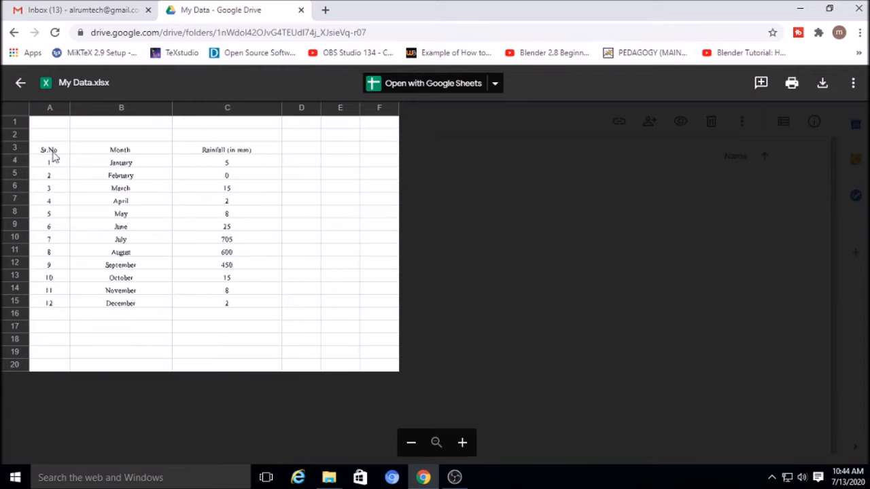
left_click(113, 331)
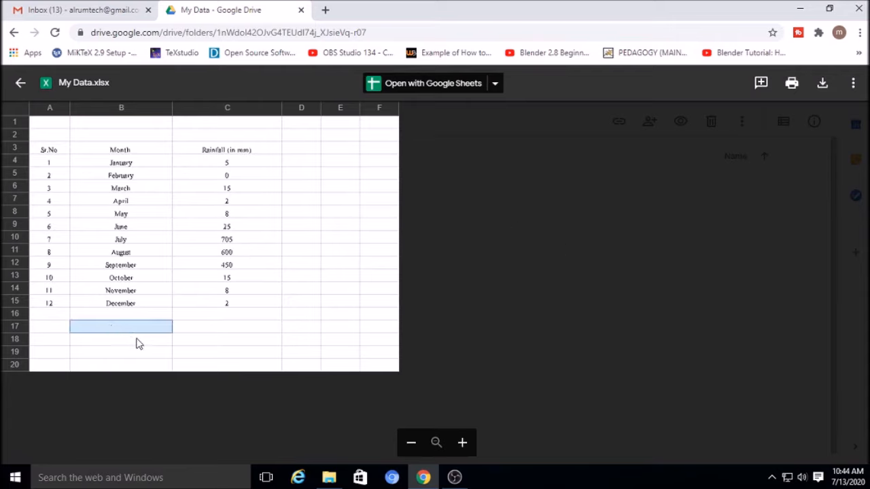
left_click(221, 200)
left_click(325, 239)
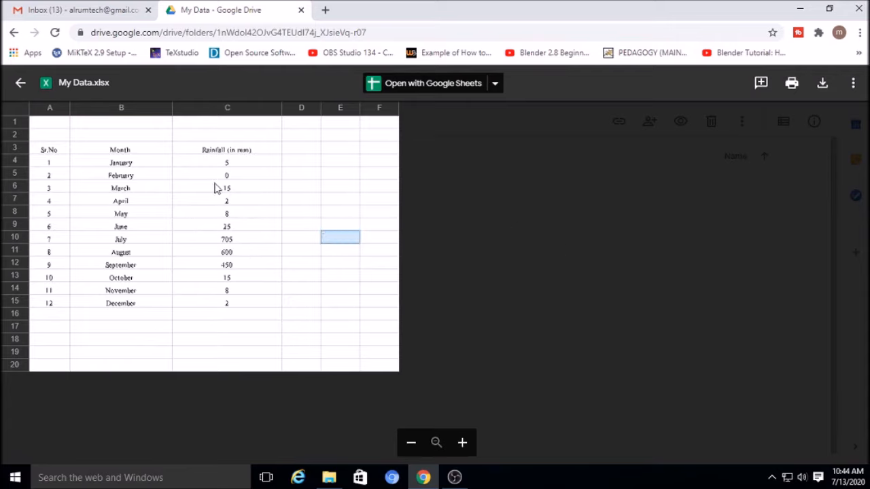
left_click(20, 82)
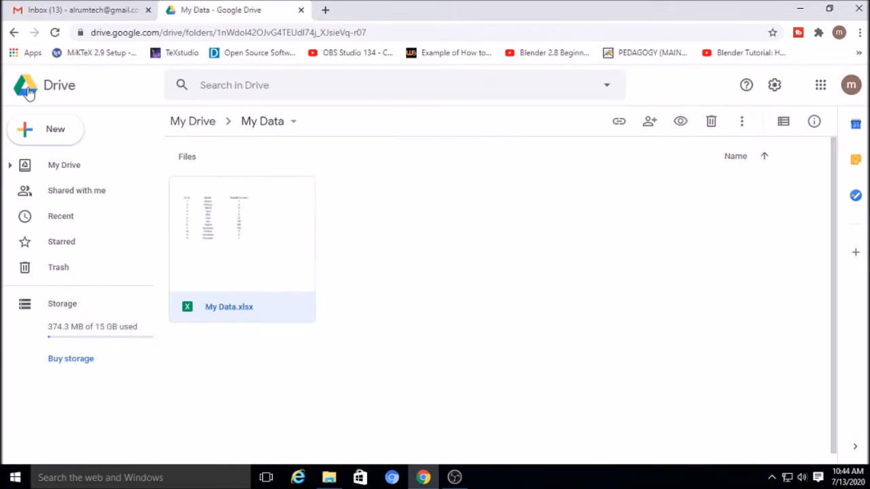
Open My Data.xlsx with Google Sheets from its Open with menu
right_click(229, 233)
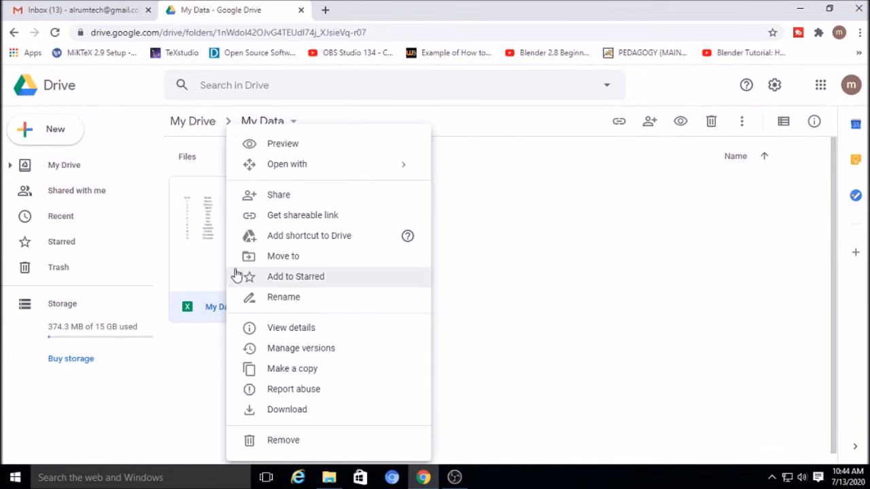
mouse_move(303, 173)
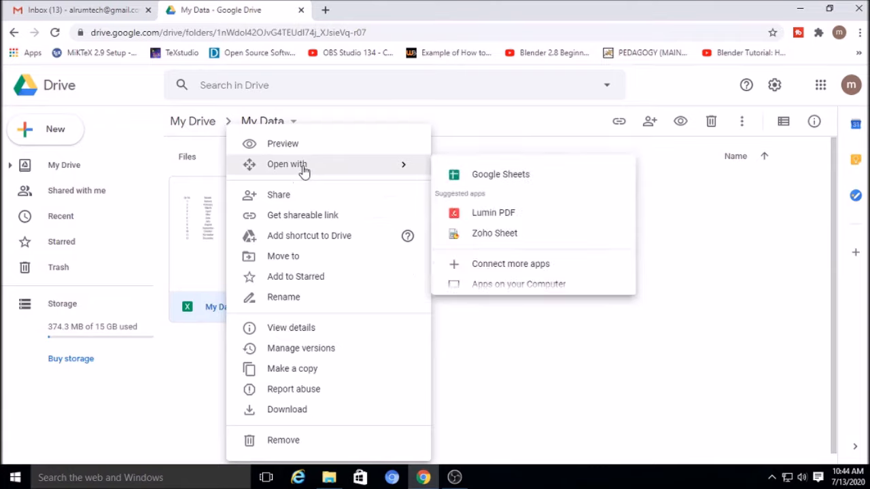
left_click(509, 178)
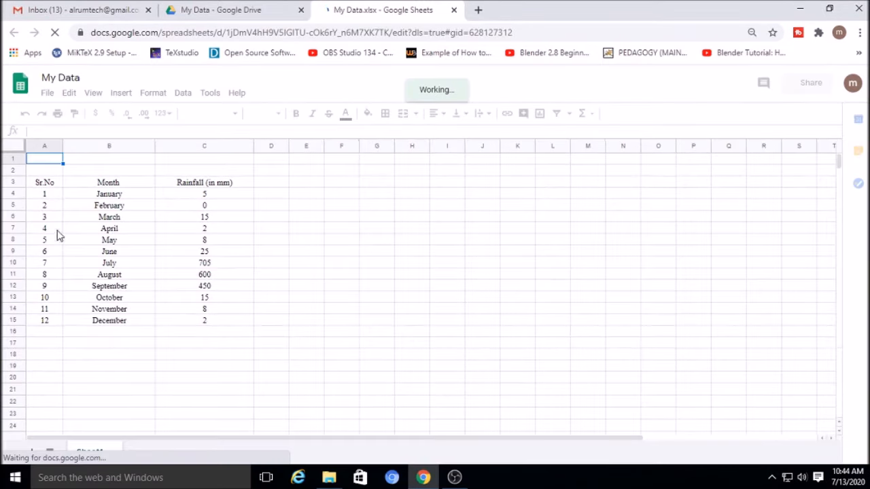
Check the header cells A3 to C3, then try and cancel an entry of 13 in A16
left_click(37, 184)
left_click(86, 186)
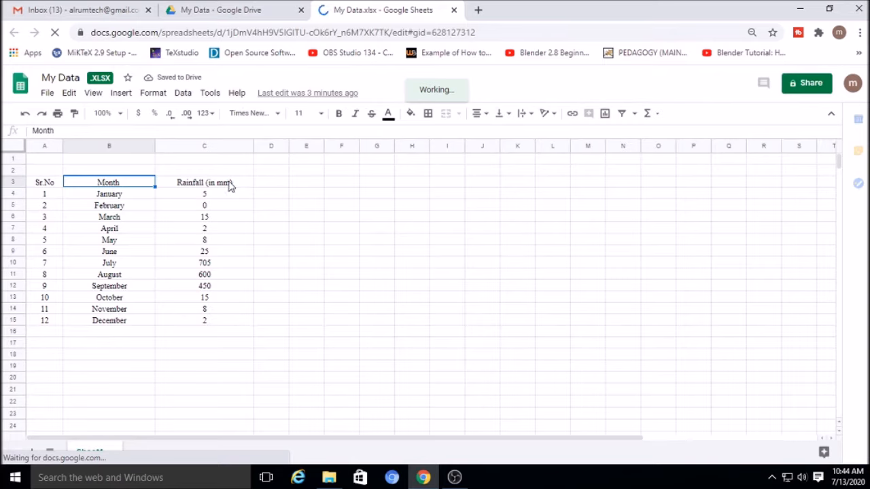
left_click(228, 186)
left_click(53, 333)
type("13")
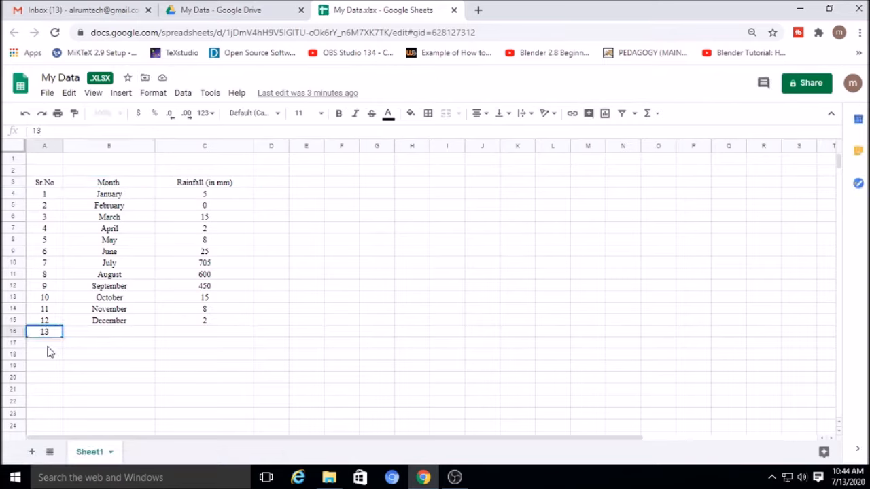
key("Escape")
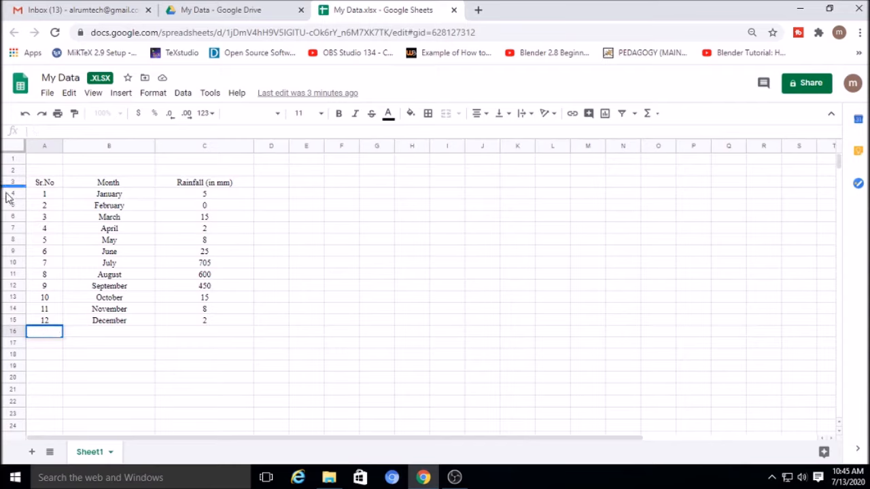
Insert an empty row above January and label cell B4 as 2019
left_click(13, 195)
right_click(13, 197)
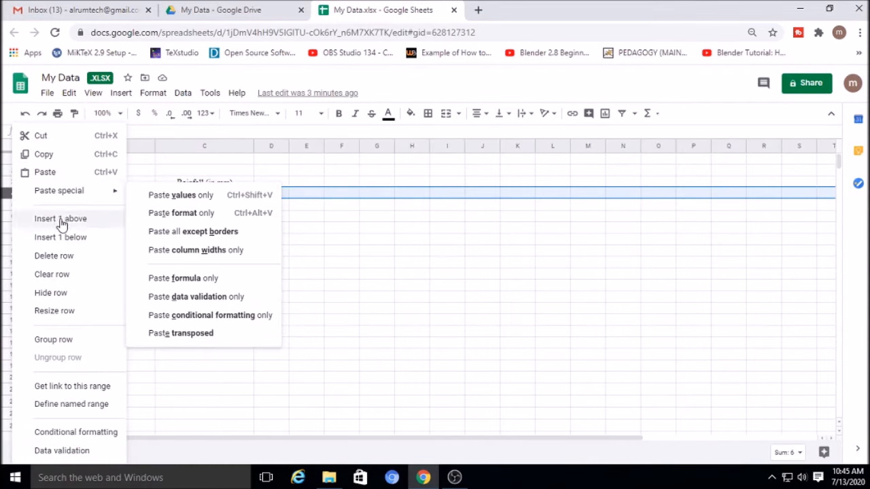
left_click(62, 221)
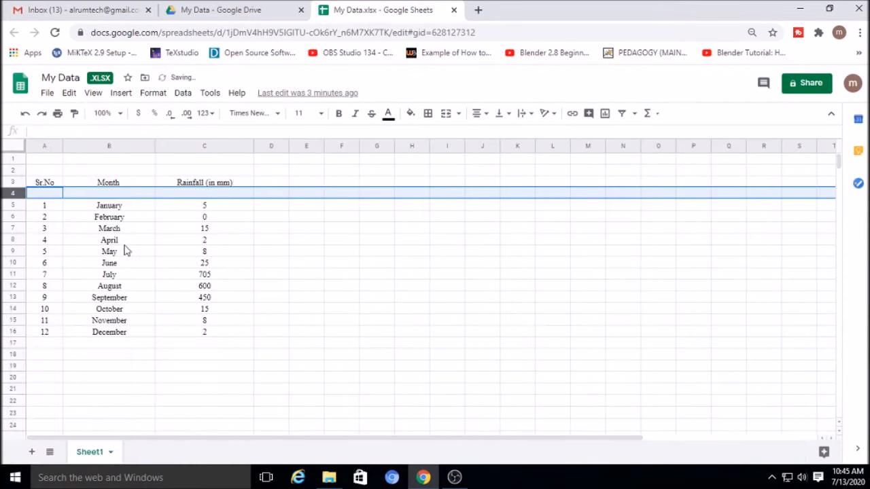
left_click(88, 193)
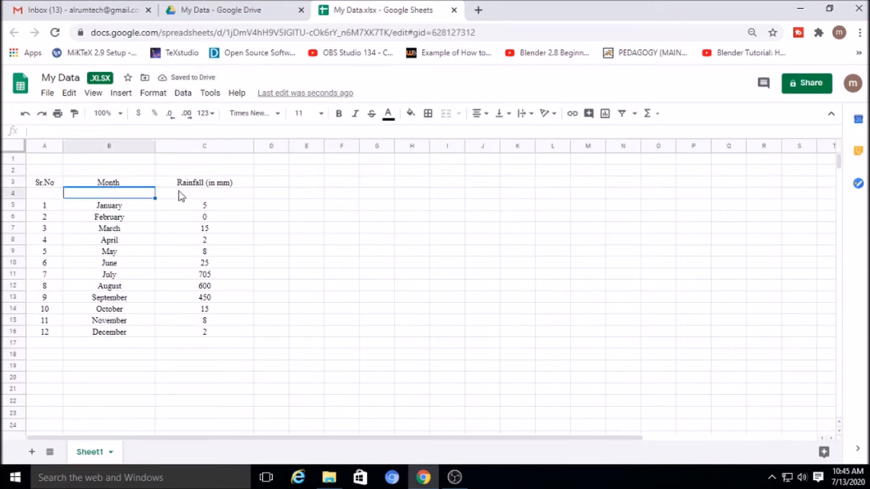
type("20189")
key("BackSpace")
key("BackSpace")
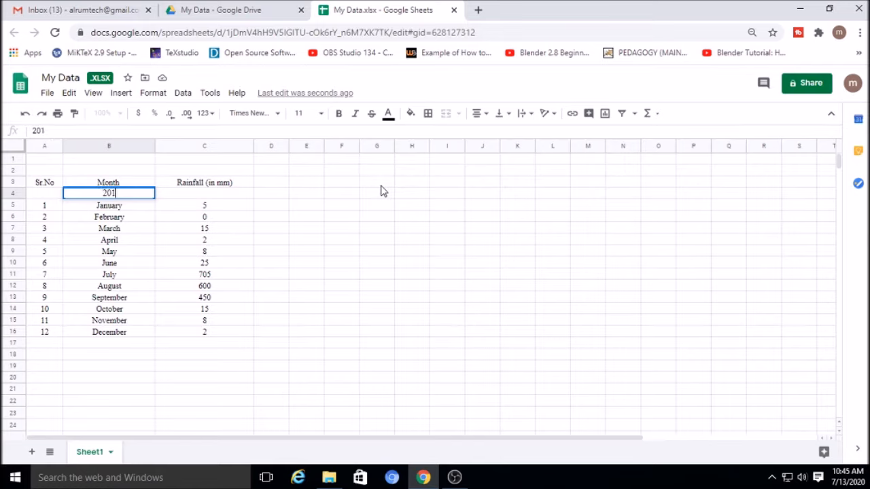
type("9")
left_click(433, 229)
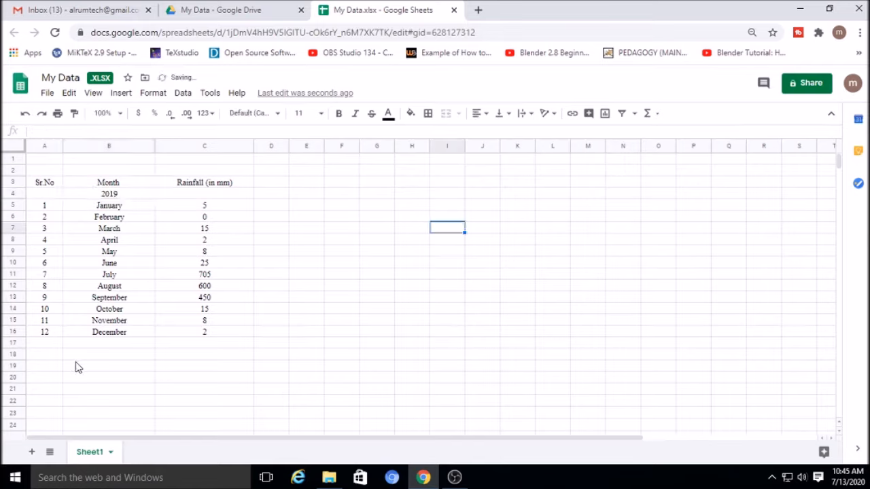
Enter the 2018 heading in B18 and serial number 1 in A19
left_click(110, 355)
type("2018")
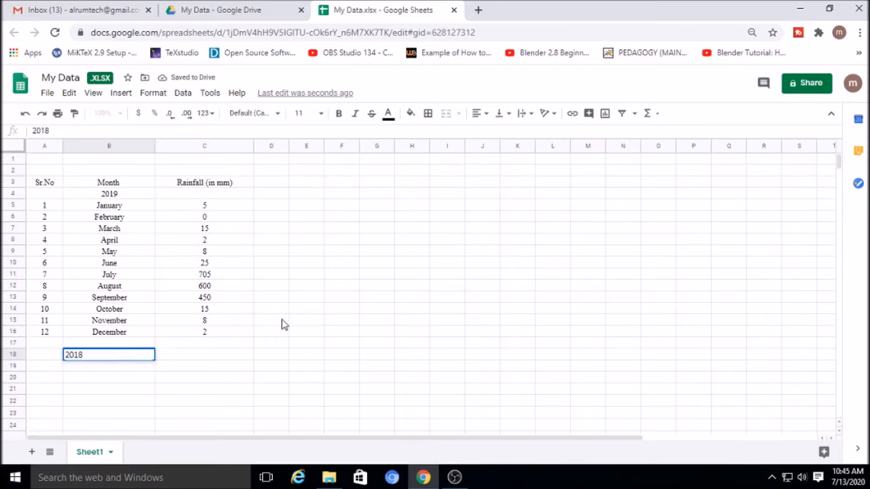
left_click(402, 299)
left_click(52, 367)
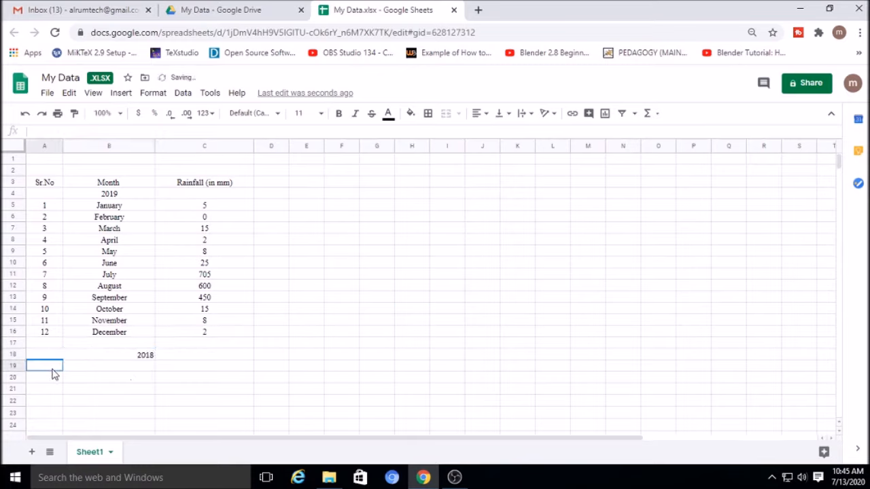
type("1")
key("Return")
Enter serial number 2 in A20 and extend the serial numbers down to 12
type("2")
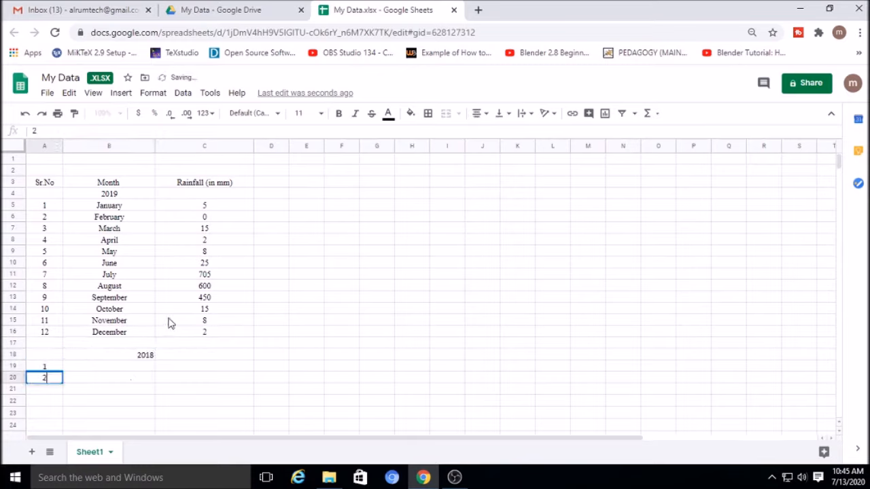
left_click(115, 402)
left_click_drag(49, 367, 64, 404)
left_click(224, 373)
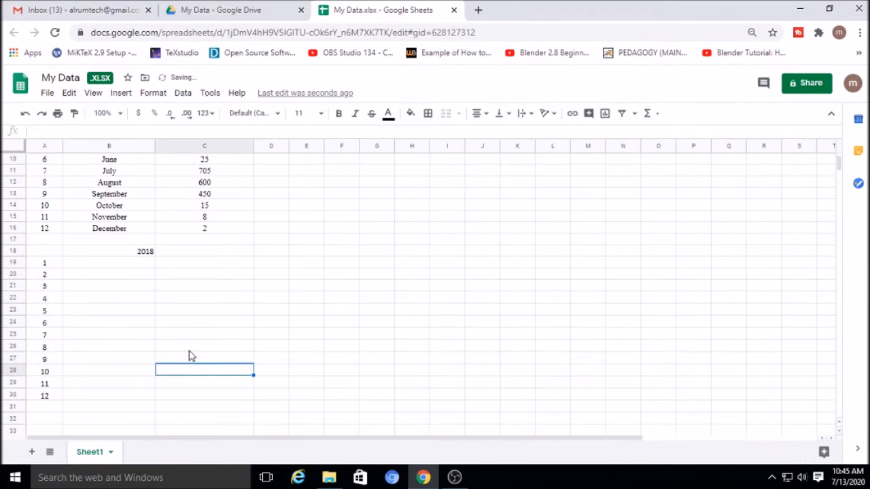
Fill months January through December into B19:B30 and centre-align them
left_click(131, 265)
type("January")
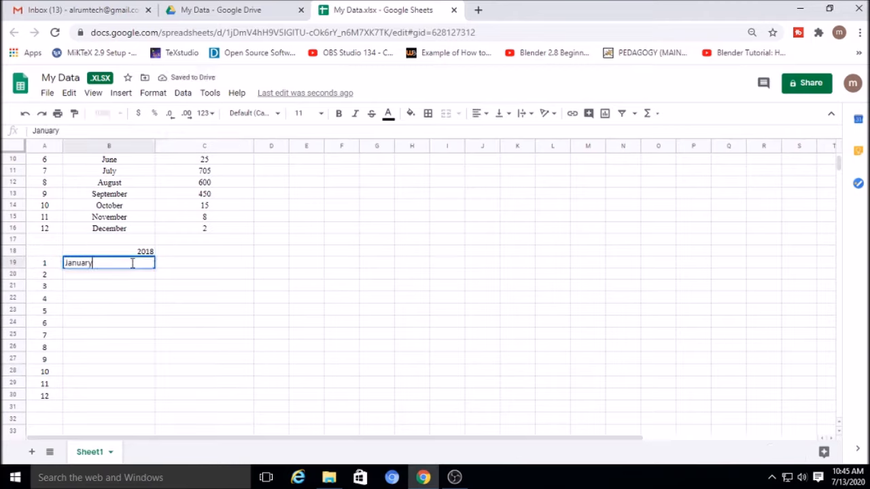
key("Return")
left_click(149, 268)
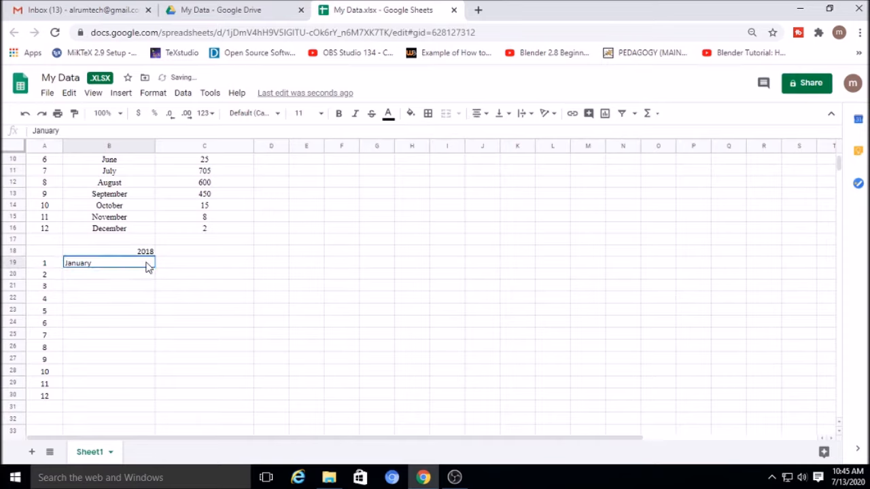
left_click_drag(154, 267, 167, 390)
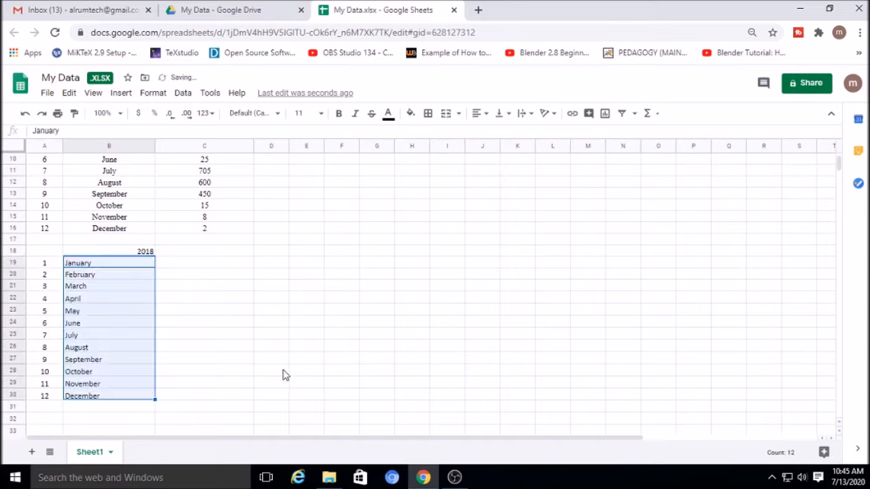
left_click(480, 113)
left_click(492, 134)
left_click(265, 290)
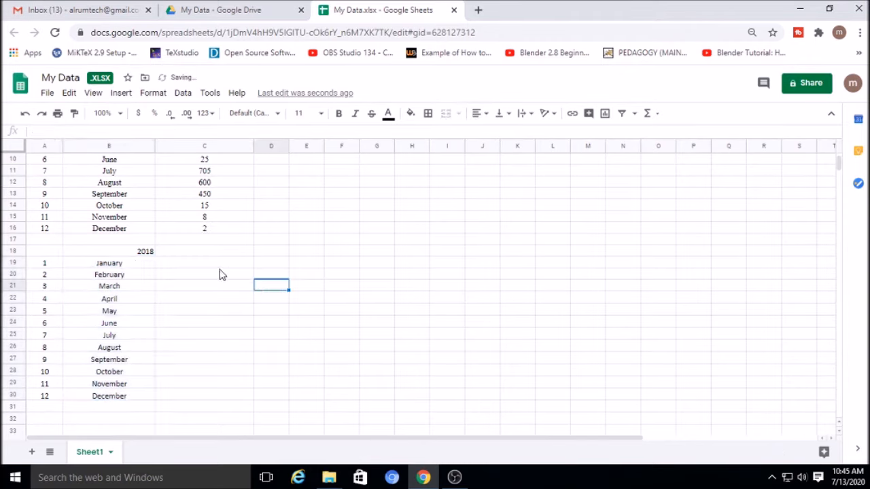
Enter 2018 rainfall in C19:C30: 4, 15, 2, 0, 0, 53, 55, 156, 82, 2, 22, 2
left_click(210, 265)
type("4")
key("Return")
type("15")
key("Return")
type("2")
key("Return")
type("0")
key("Return")
type("0")
key("Return")
type("53")
key("Return")
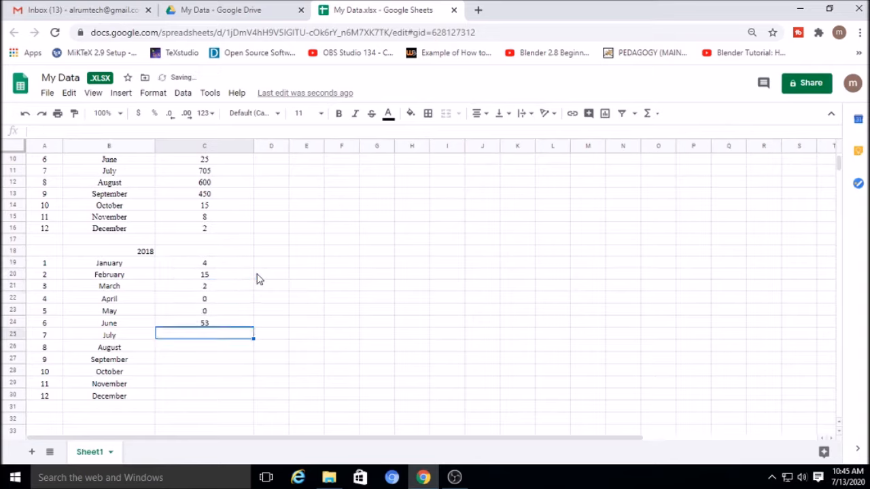
type("55")
key("Return")
type("156")
key("Return")
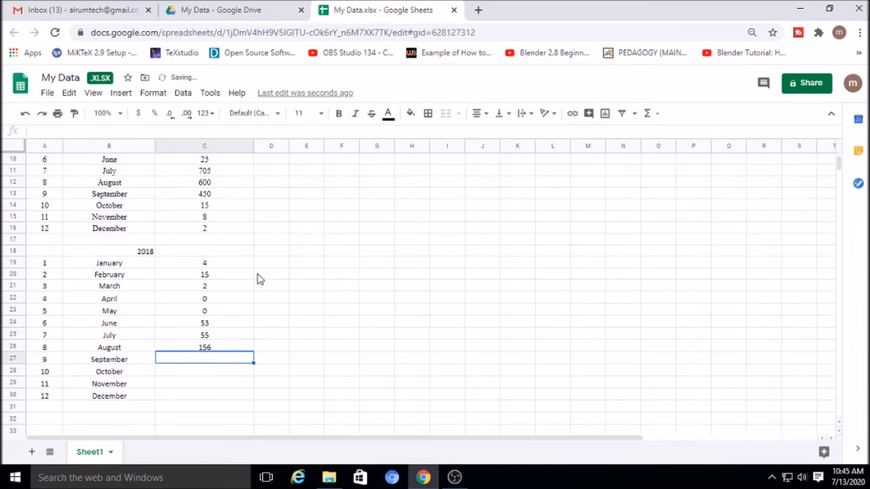
type("82")
key("Return")
type("2")
key("Return")
type("22")
key("Return")
type("2")
left_click(374, 294)
Review the sheet and switch back to the Drive My Data folder tab
scroll(241, 295, "up", 5)
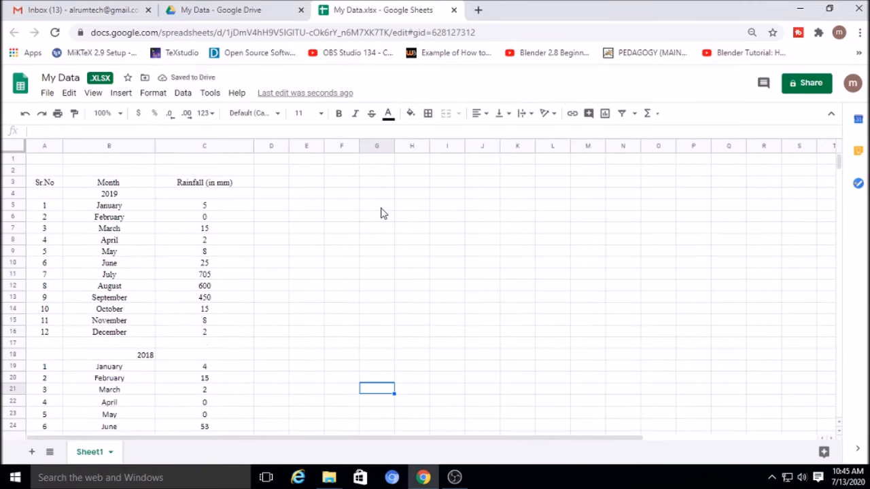
scroll(273, 259, "down", 3)
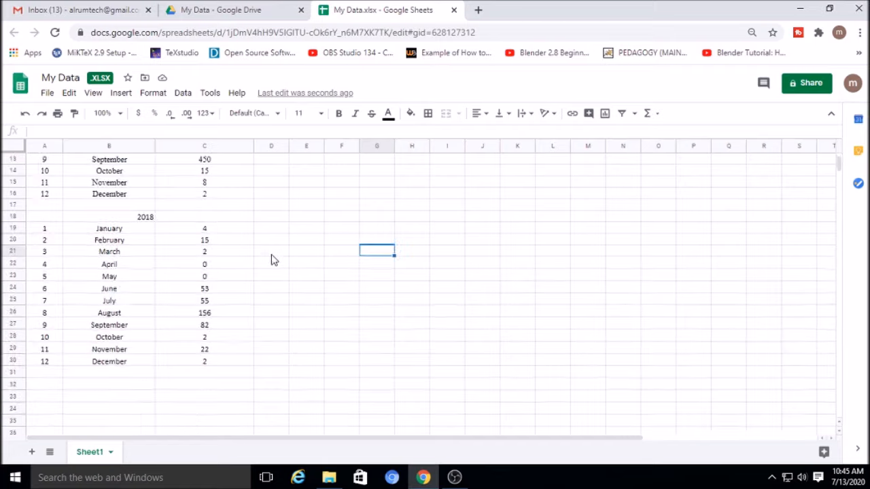
left_click(233, 9)
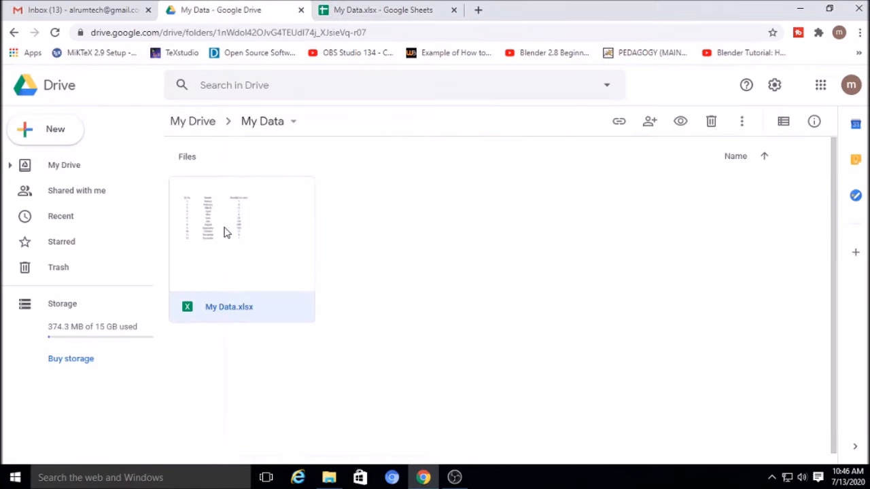
Inspect My Data.xlsx's action menu in Drive, close it, and return to the spreadsheet tab
double_click(225, 231)
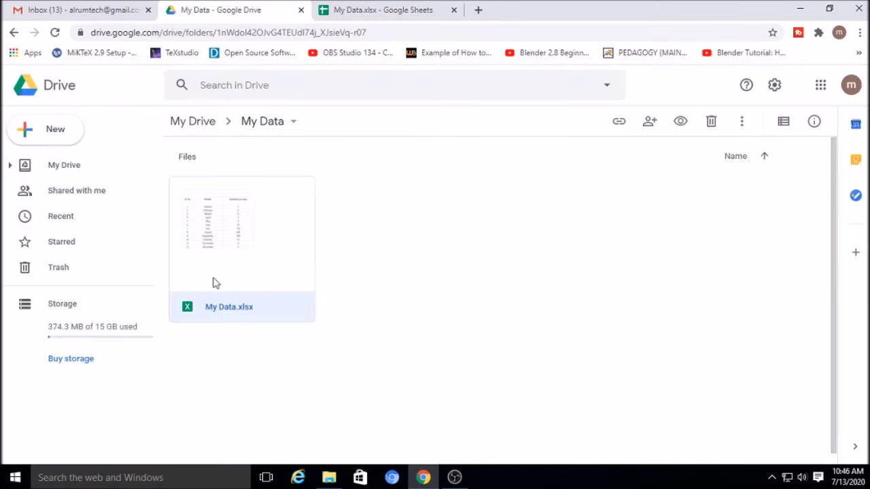
right_click(250, 236)
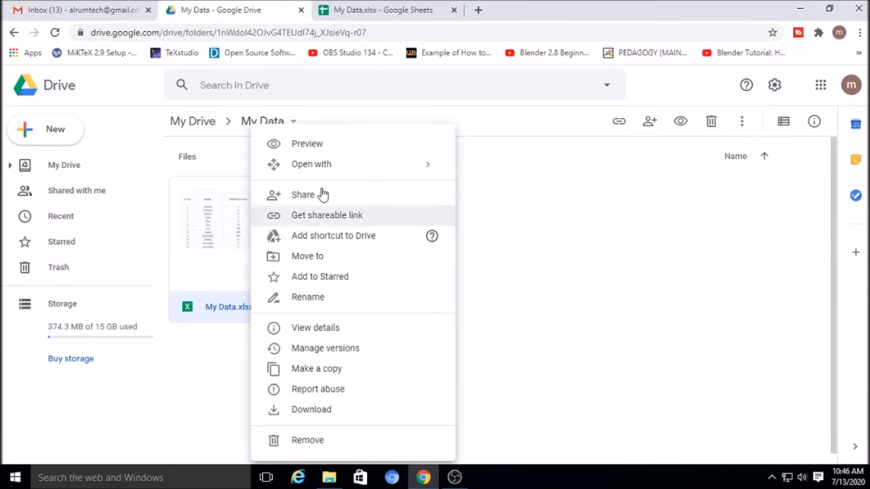
mouse_move(363, 176)
left_click(753, 242)
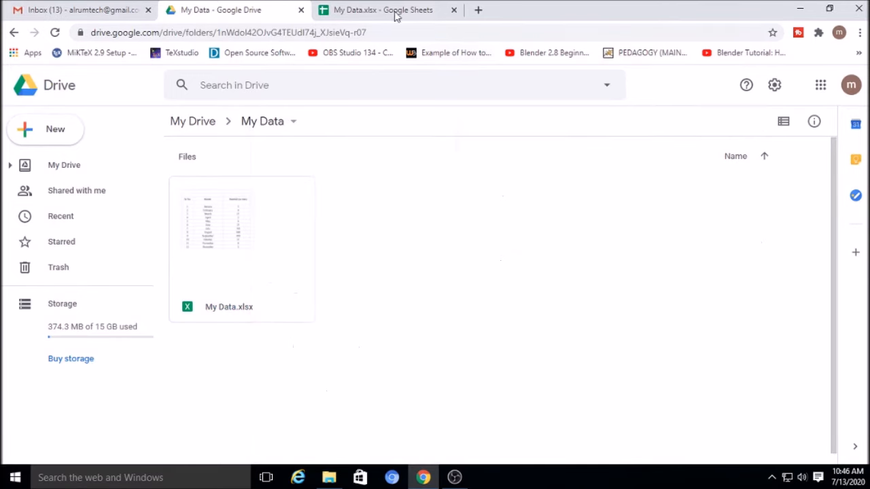
left_click(376, 7)
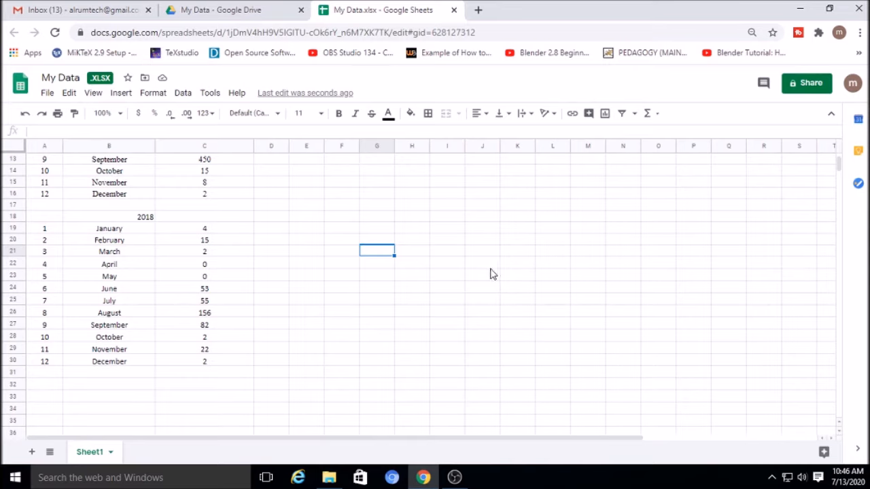
scroll(258, 313, "up", 4)
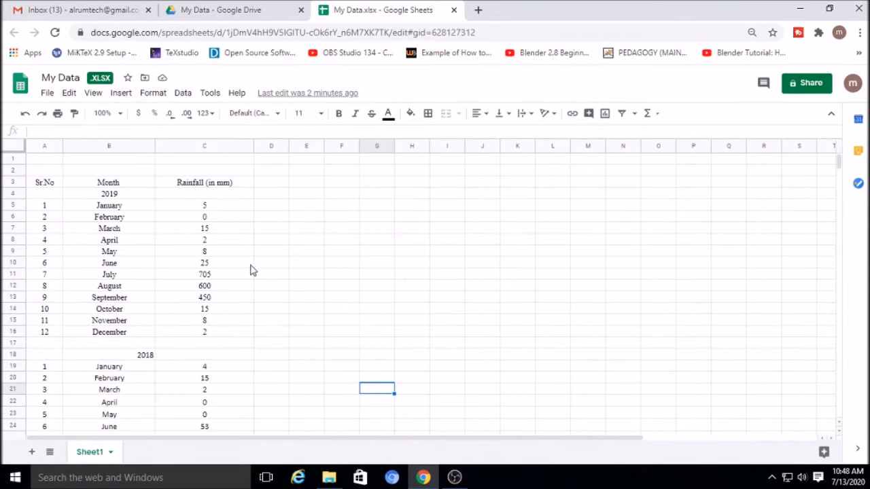
Add the collaborator's pasted e-mail address in the Share dialog and set their access to Editor
left_click(807, 84)
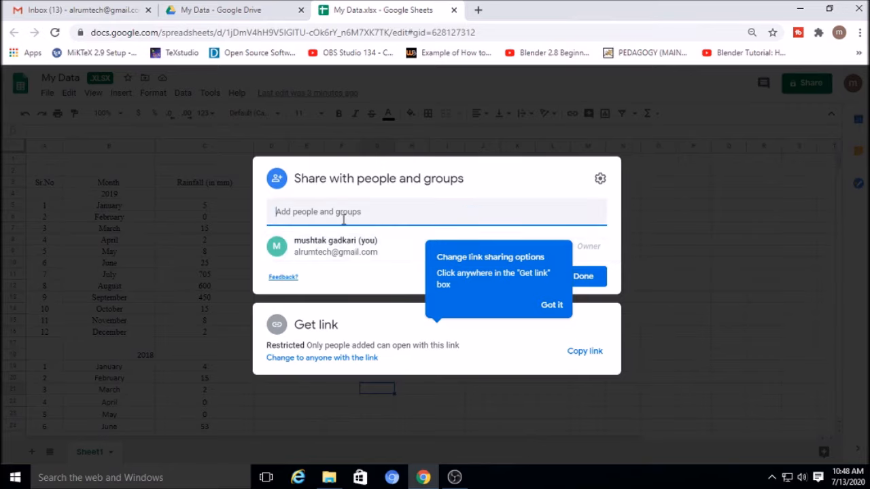
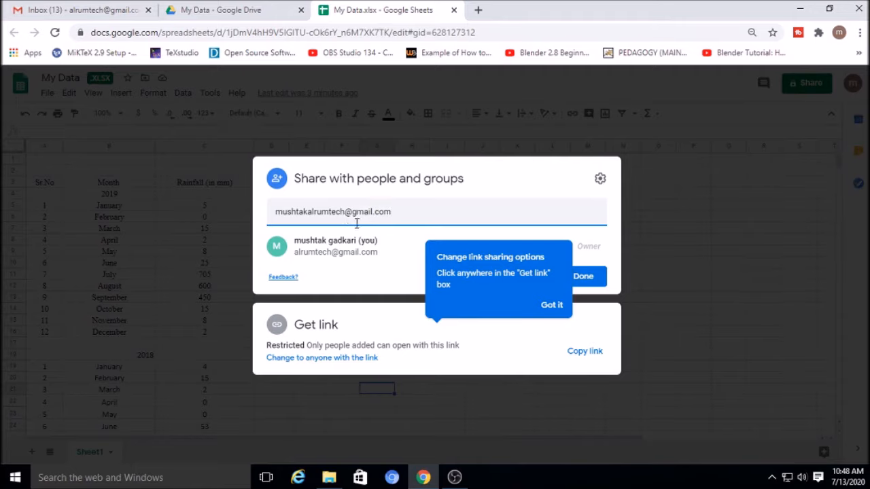
left_click(334, 248)
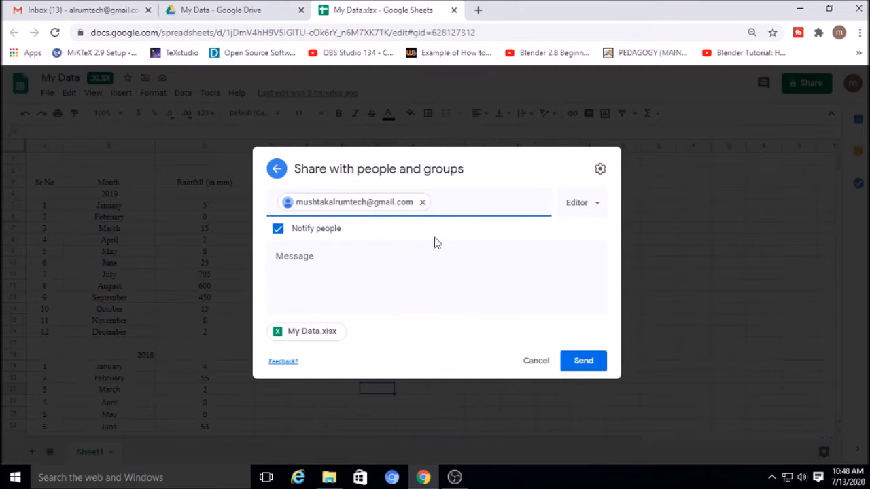
left_click(594, 207)
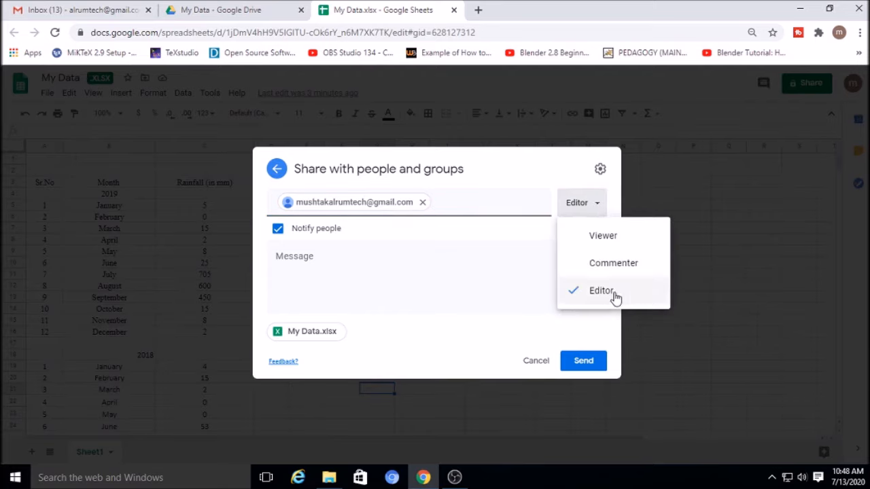
left_click(580, 243)
left_click(596, 192)
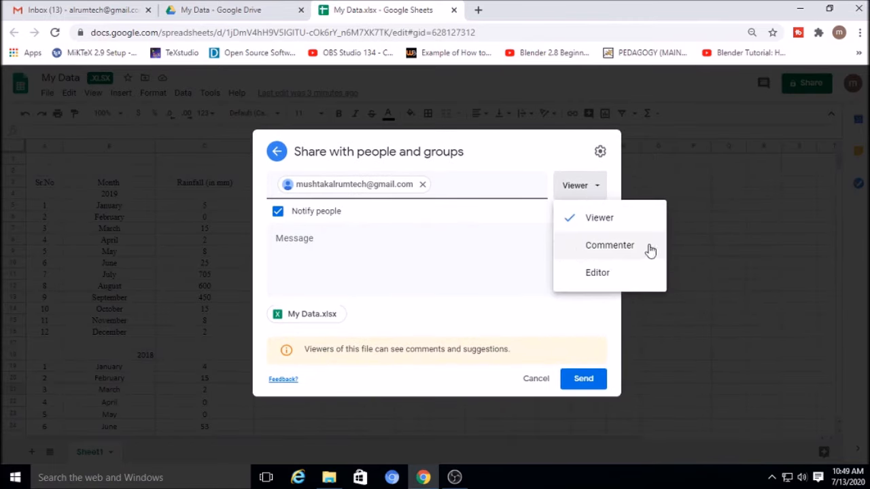
left_click(573, 276)
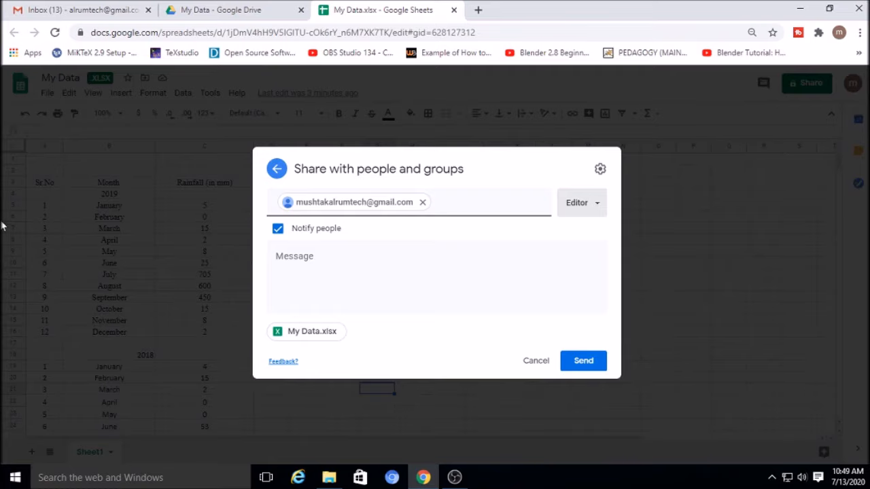
Send the Editor invitation with the note 'Update Data from your City', then go to Gmail
left_click(306, 261)
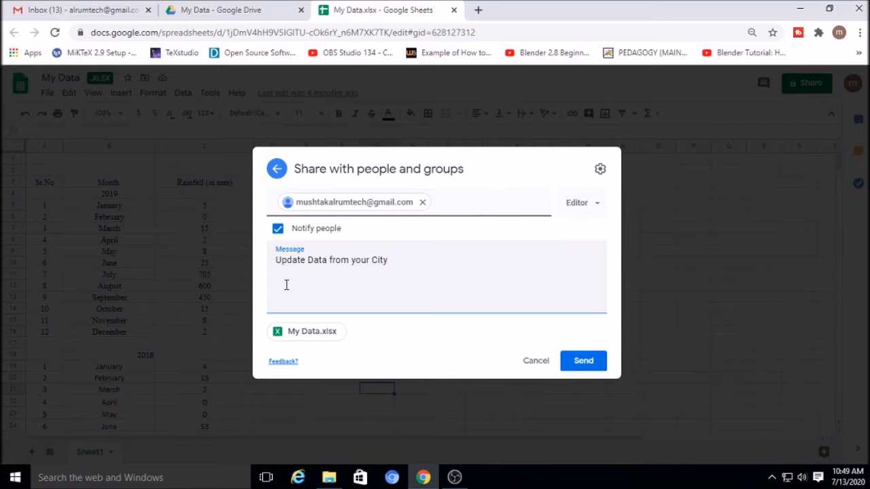
left_click(586, 363)
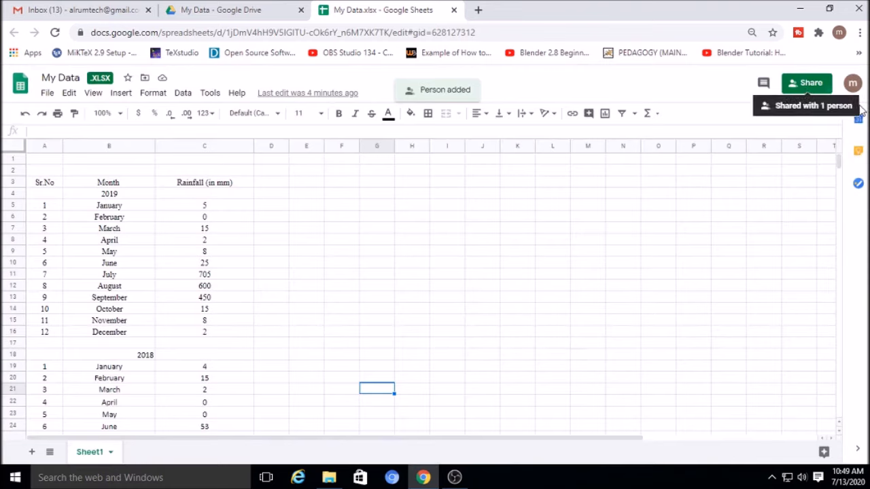
left_click(707, 230)
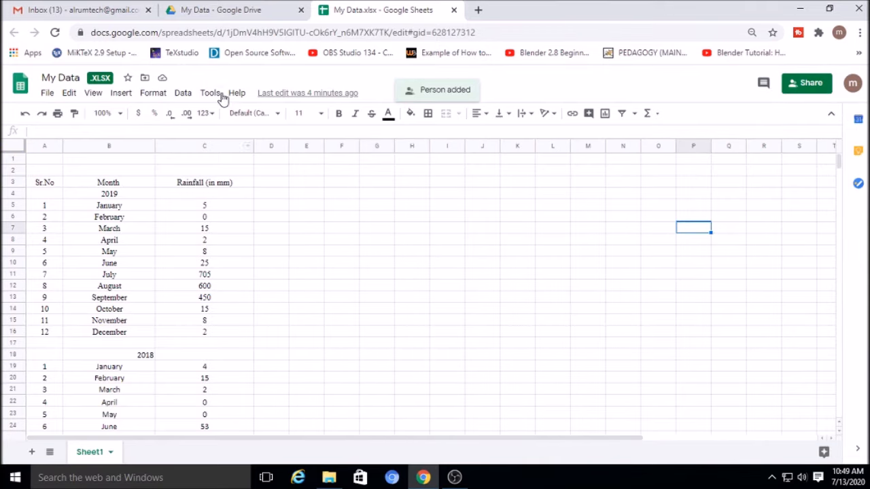
left_click(86, 12)
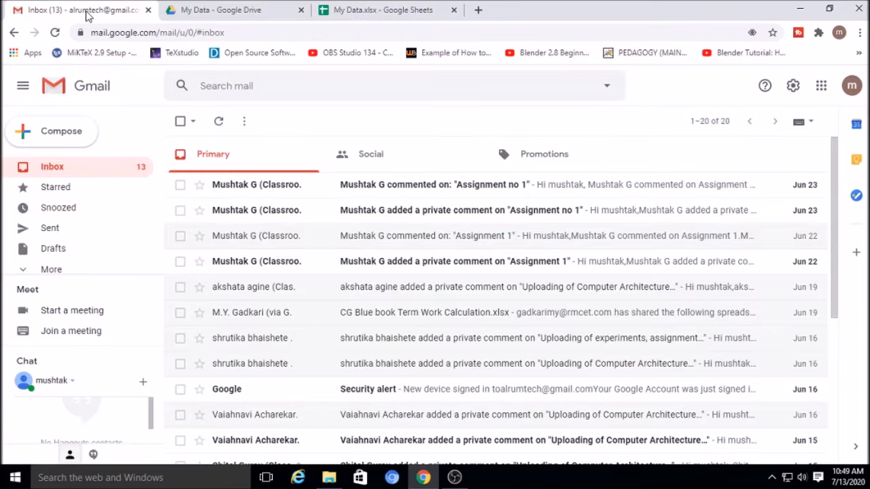
Sign in to the collaborator's second Gmail account and open the My Data.xlsx share e-mail
left_click(851, 87)
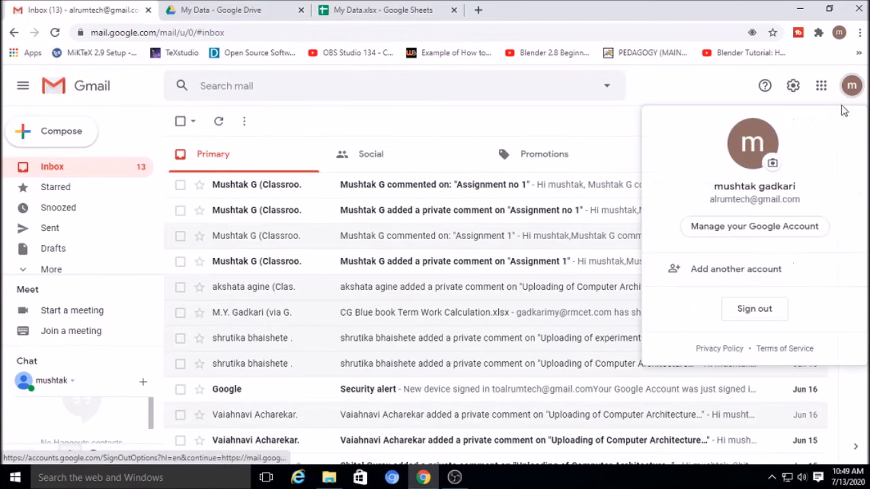
left_click(726, 275)
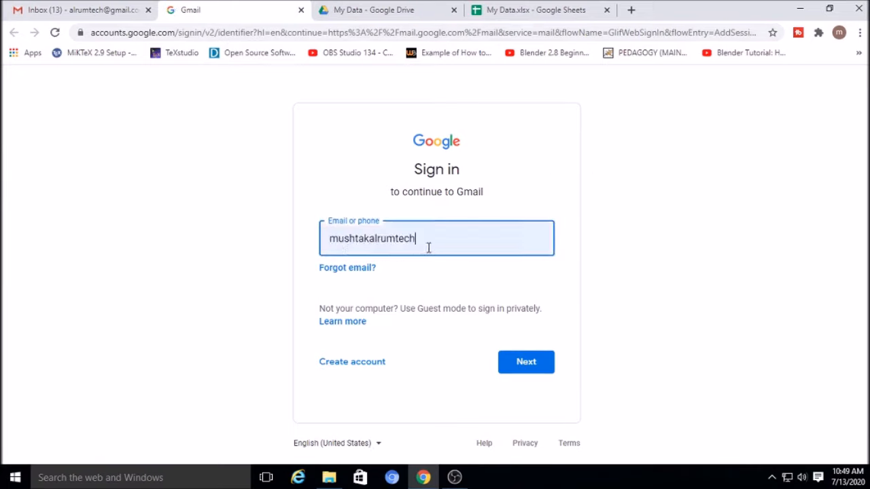
left_click(511, 363)
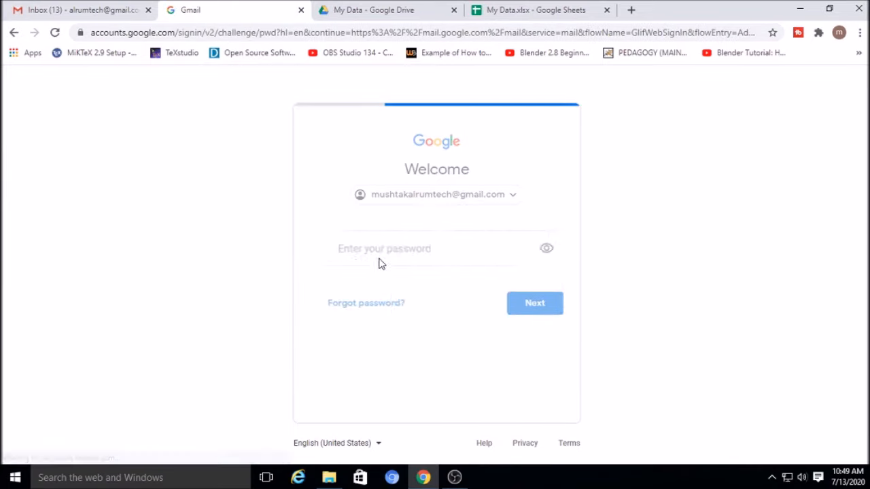
left_click(517, 305)
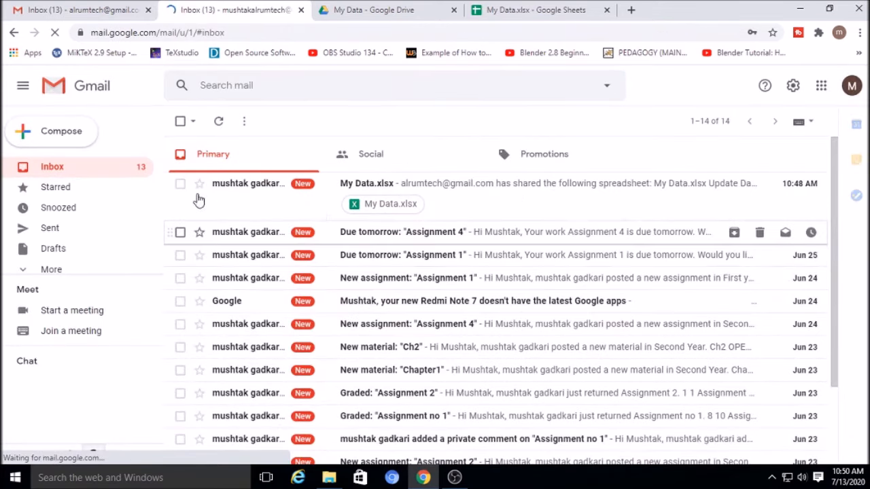
double_click(415, 190)
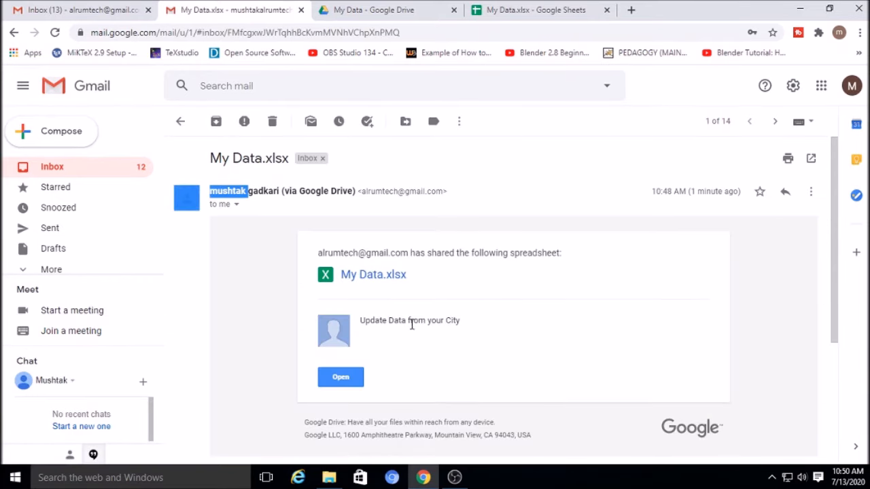
Open the shared My Data.xlsx from the e-mail and bring it up in Google Sheets
left_click(772, 293)
left_click(332, 382)
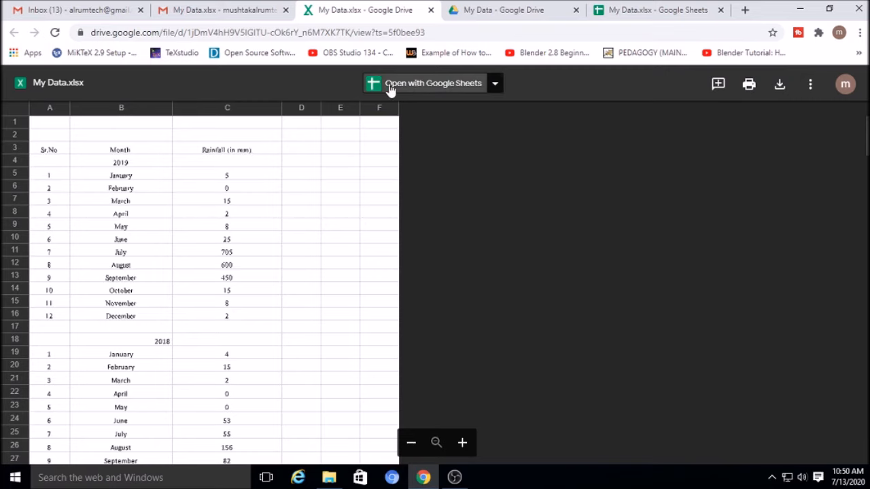
left_click(411, 87)
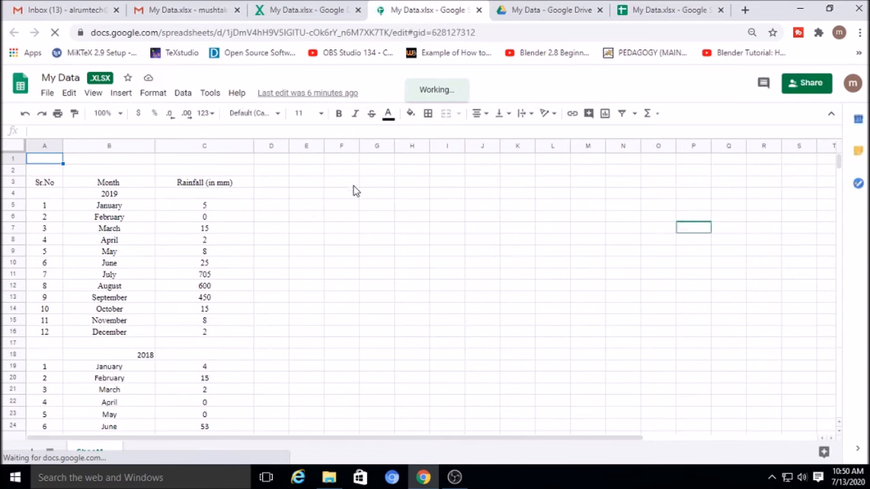
Title F2 'Mumbai' and add headers Sr.No, Month, Rainfall in E3:G3, widening columns F and G
left_click(347, 182)
left_click(347, 170)
type("?Mu")
type("Mumbai")
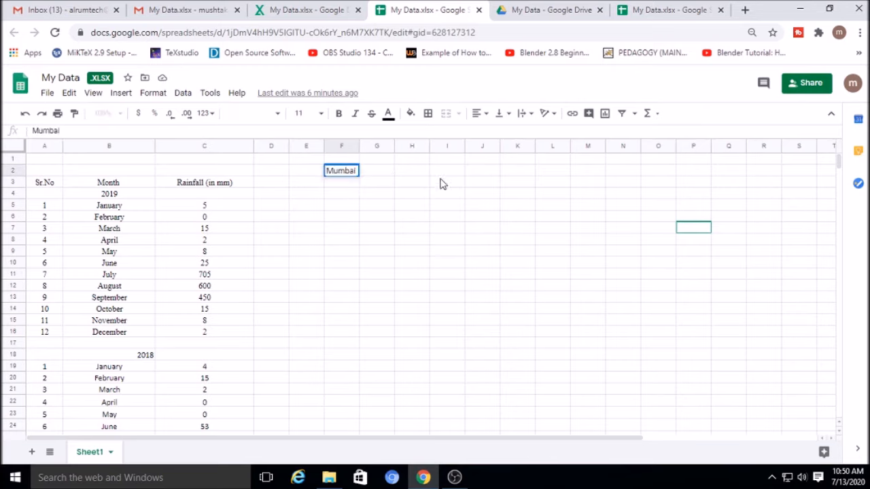
left_click(452, 227)
left_click(316, 186)
type("Sr.No")
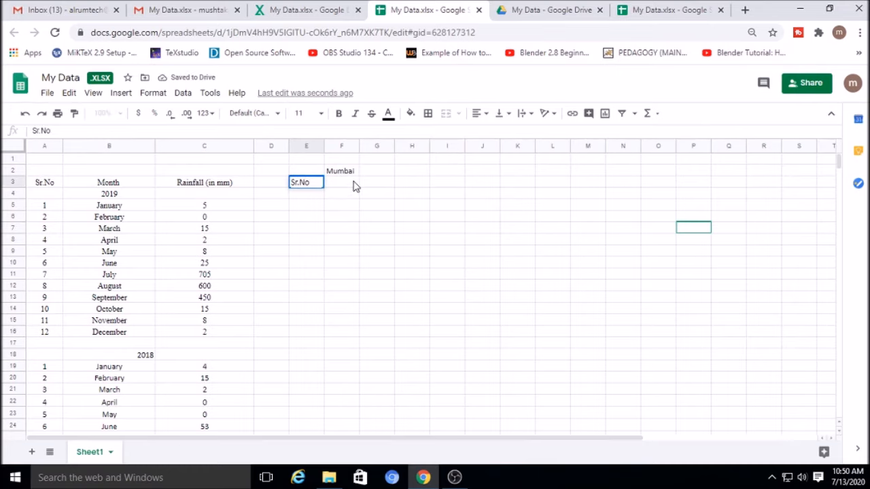
left_click(353, 186)
left_click_drag(412, 146, 418, 146)
type("Month")
left_click_drag(489, 144, 492, 145)
left_click(451, 187)
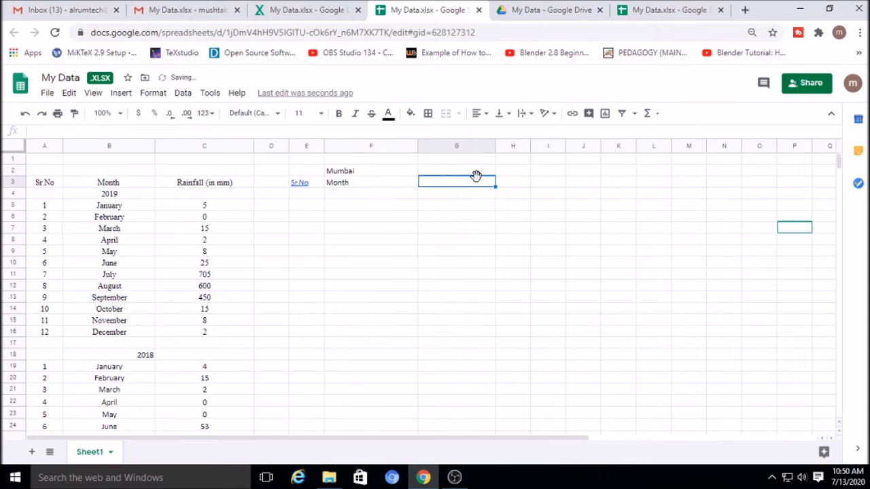
type("Rainfa")
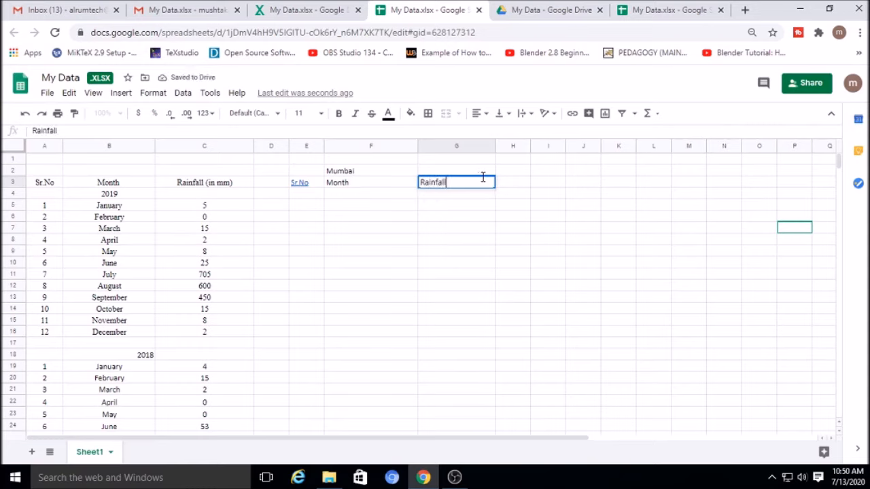
type("ll")
Fill rows 4–15 with serial numbers, January–December and their rainfall values
left_click(314, 197)
type("1")
key("Return")
type("2")
left_click(517, 241)
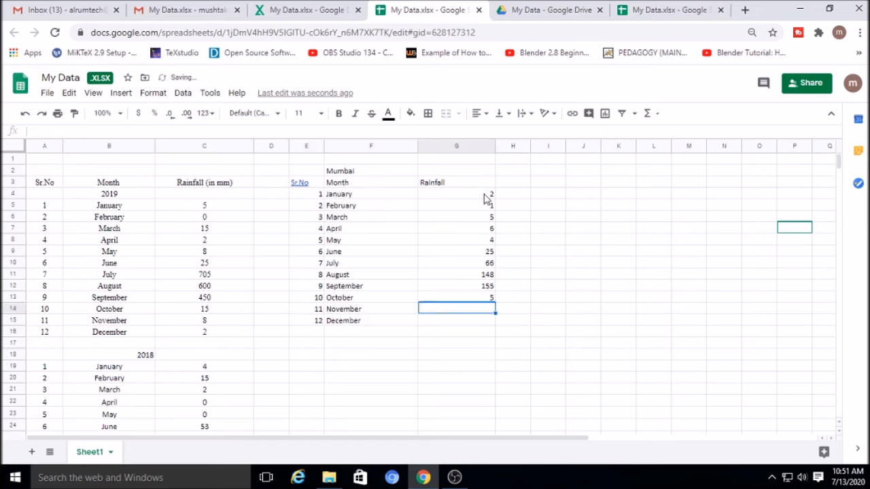
type("25")
key("Return")
type("4")
key("Return")
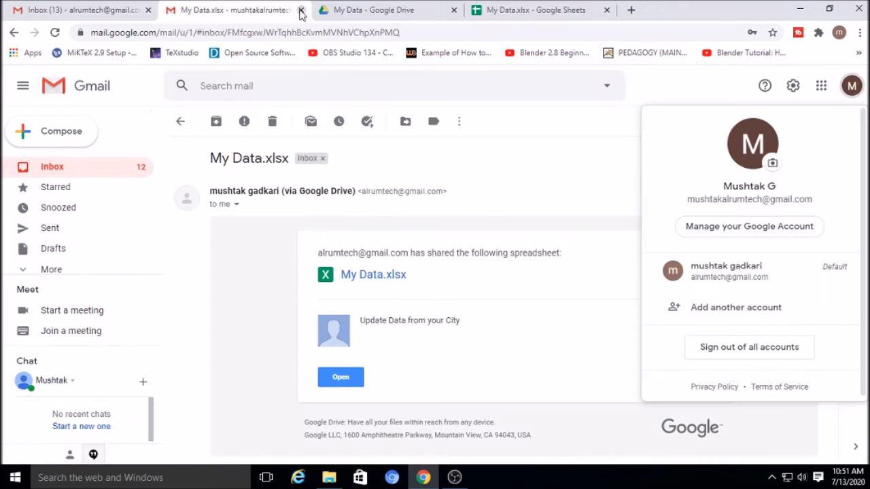
Close the collaborator's Gmail and Sheets tabs and reopen My Data.xlsx from Drive in Google Sheets
left_click(302, 11)
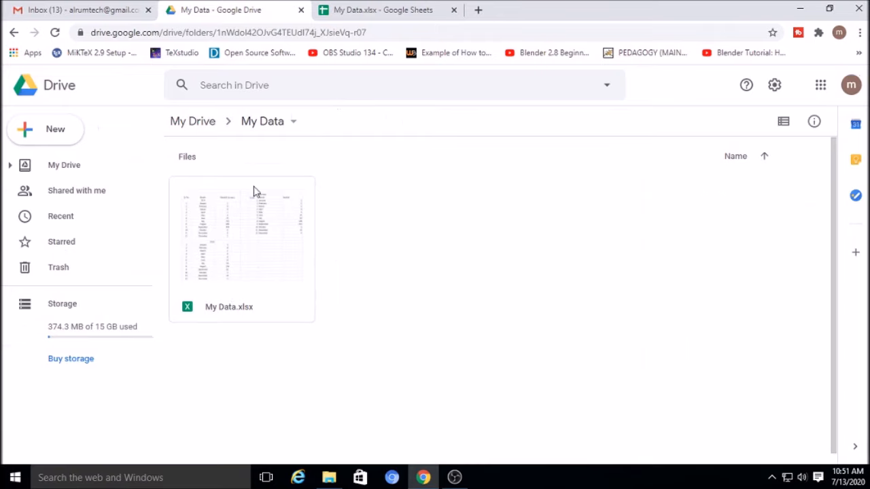
left_click(465, 10)
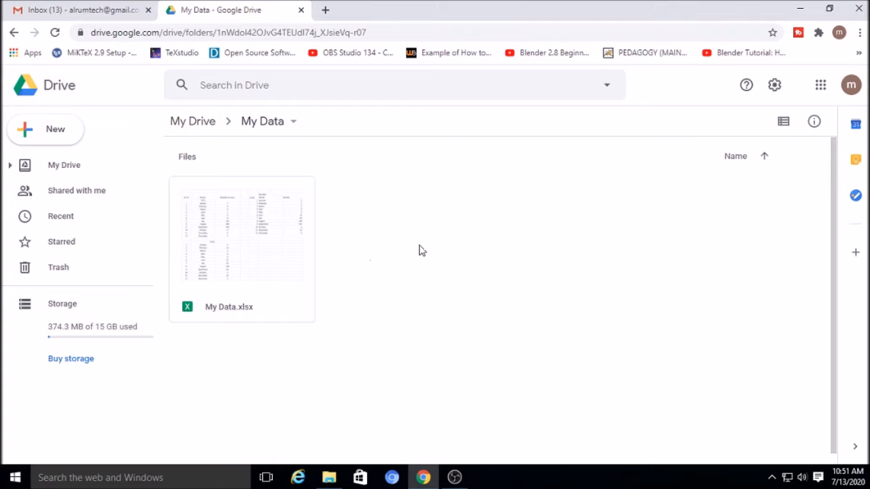
left_click(236, 243)
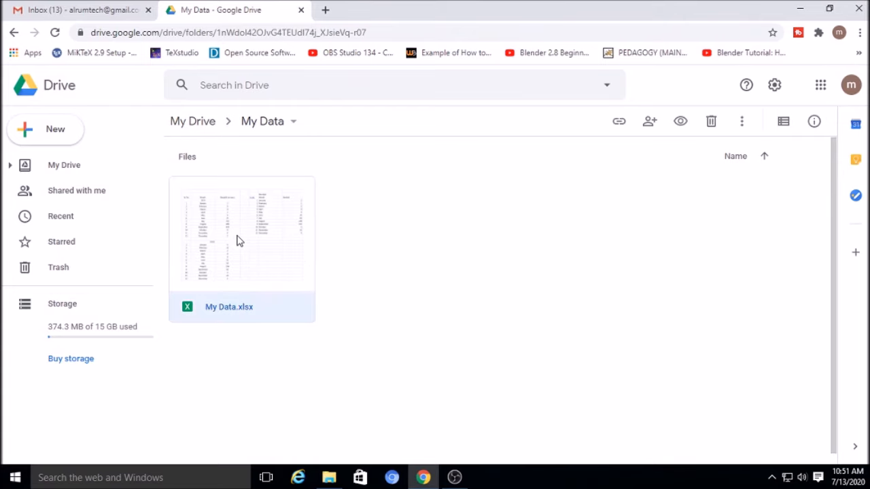
double_click(238, 240)
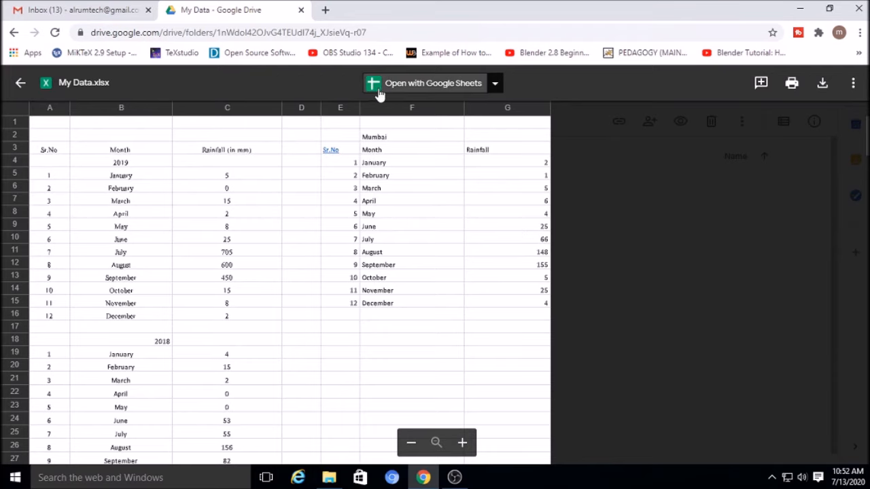
left_click(410, 86)
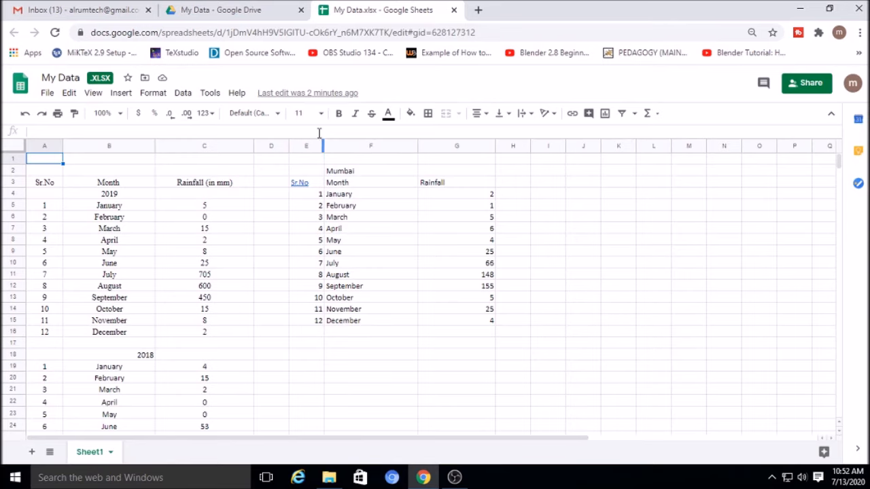
Inspect the 7 edits in version history, then close the spreadsheet tab with Ctrl+W
left_click(287, 96)
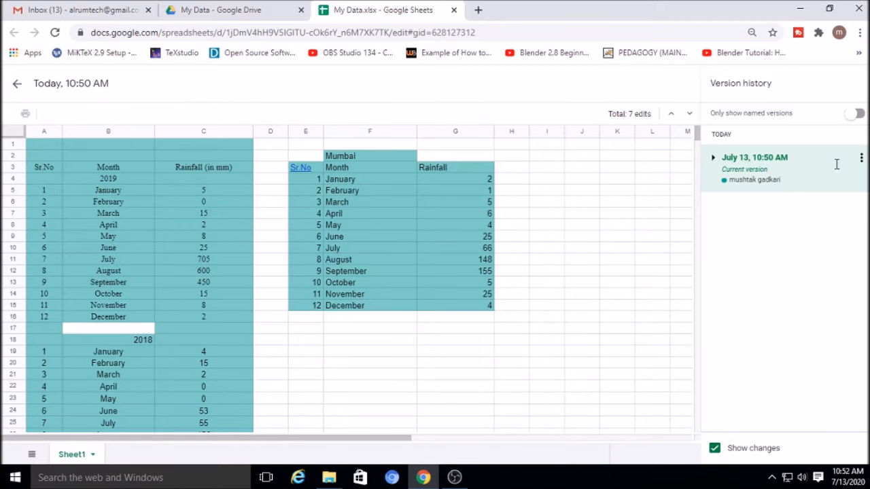
left_click(860, 157)
left_click(775, 238)
scroll(367, 378, "down", 5)
scroll(379, 379, "up", 5)
key("ctrl+w")
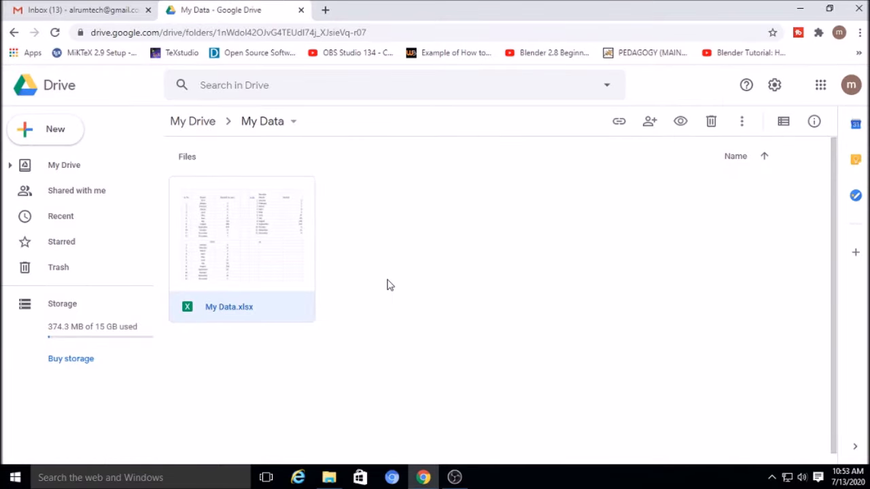